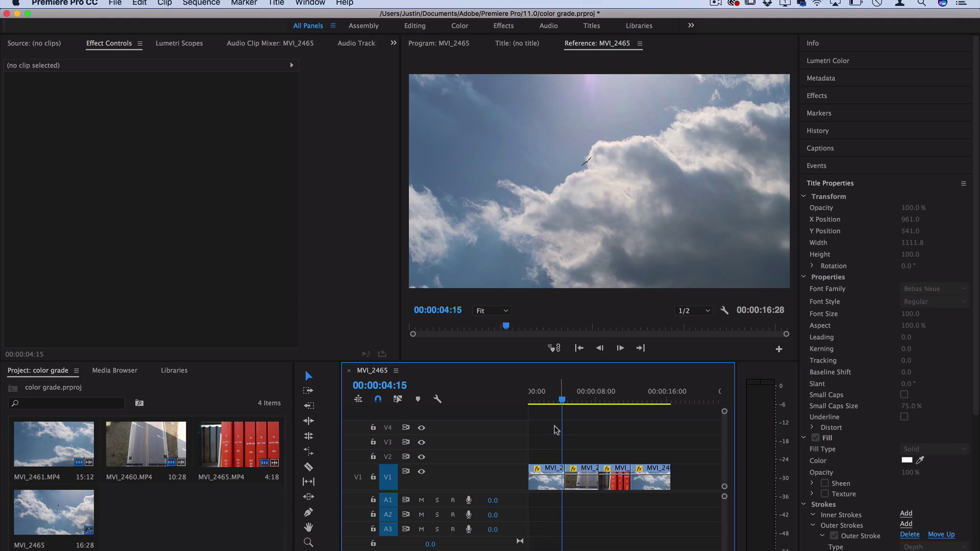
- Create a new adjustment layer in the project with the default settings
mouse_move(554, 400)
mouse_down()
mouse_move(639, 400)
mouse_move(561, 408)
mouse_up()
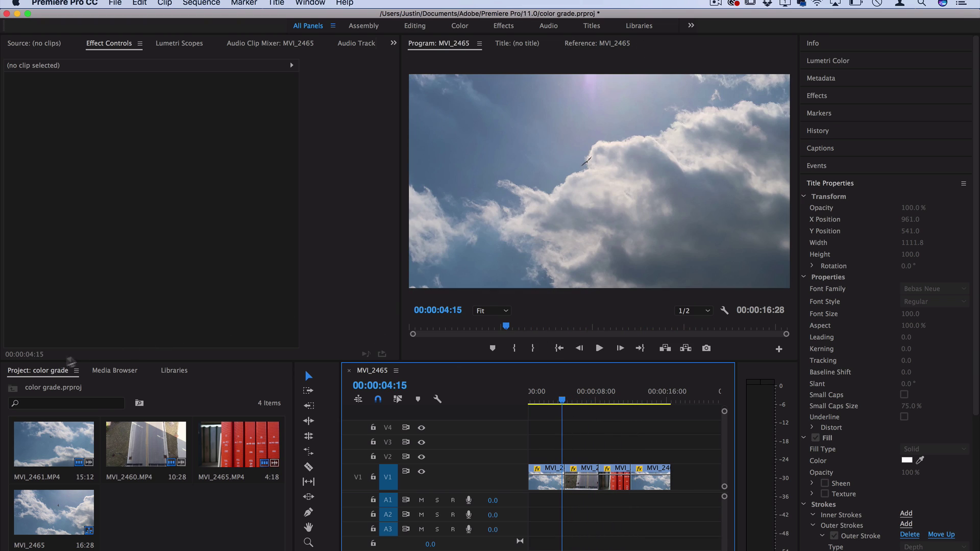
click(34, 376)
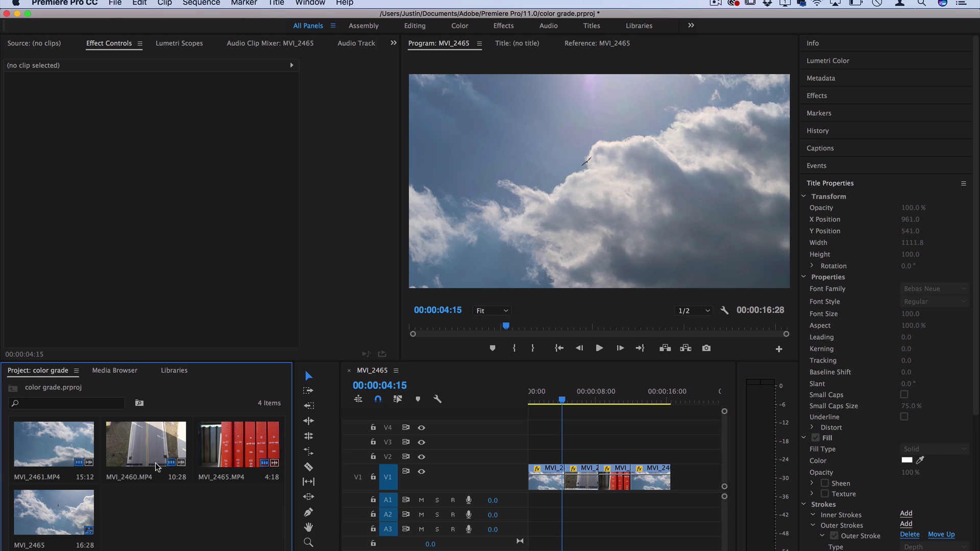
click(110, 3)
mouse_move(113, 17)
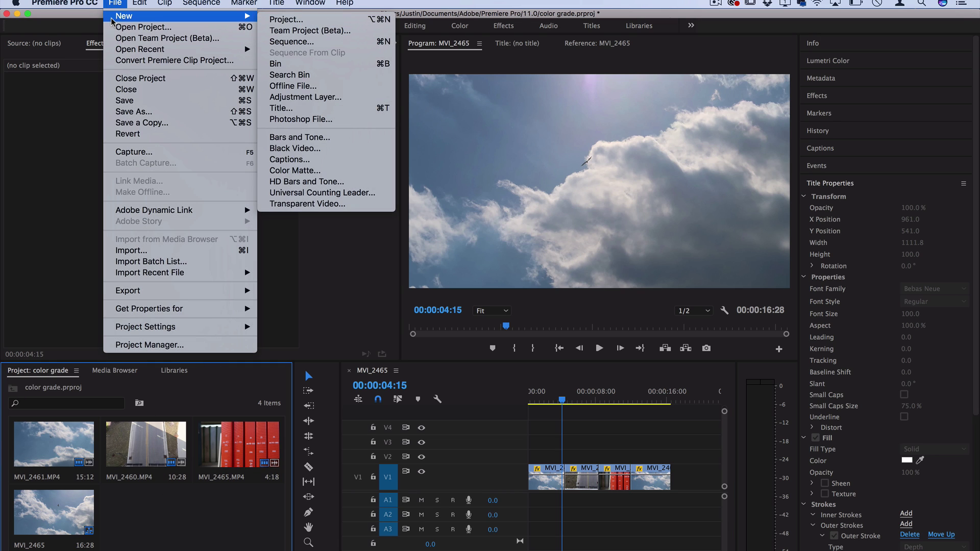
click(292, 98)
key(Return)
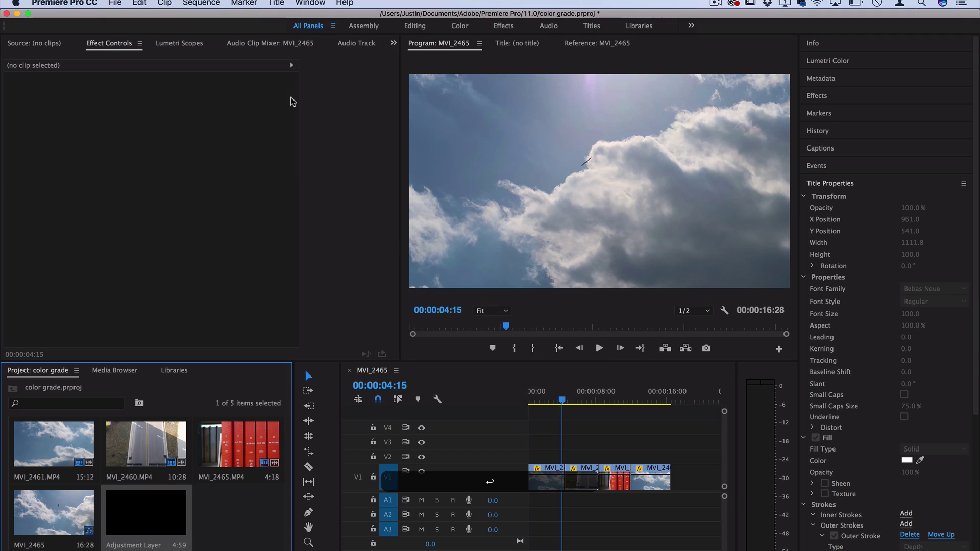
- Set the adjustment layer's duration to 00:00:02:00 via Speed/Duration
right_click(154, 507)
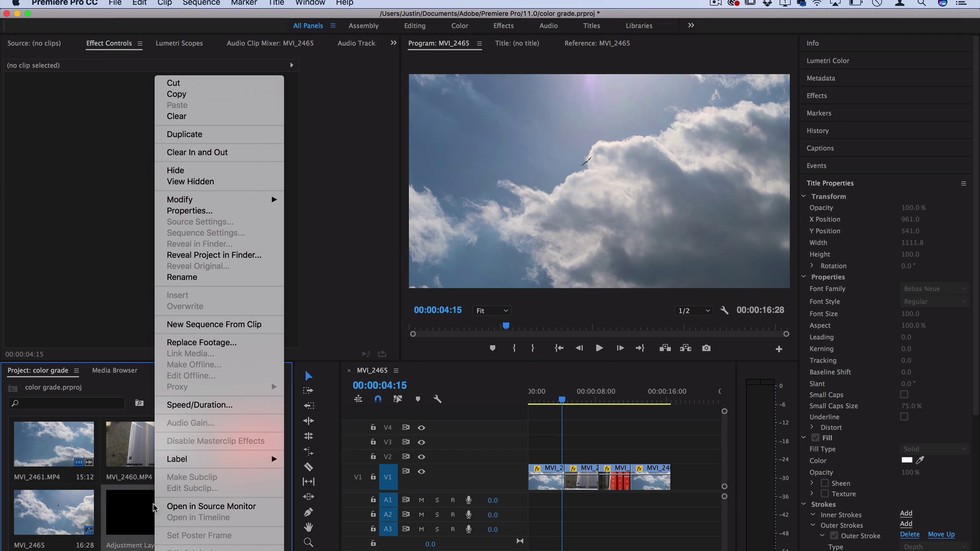
click(212, 405)
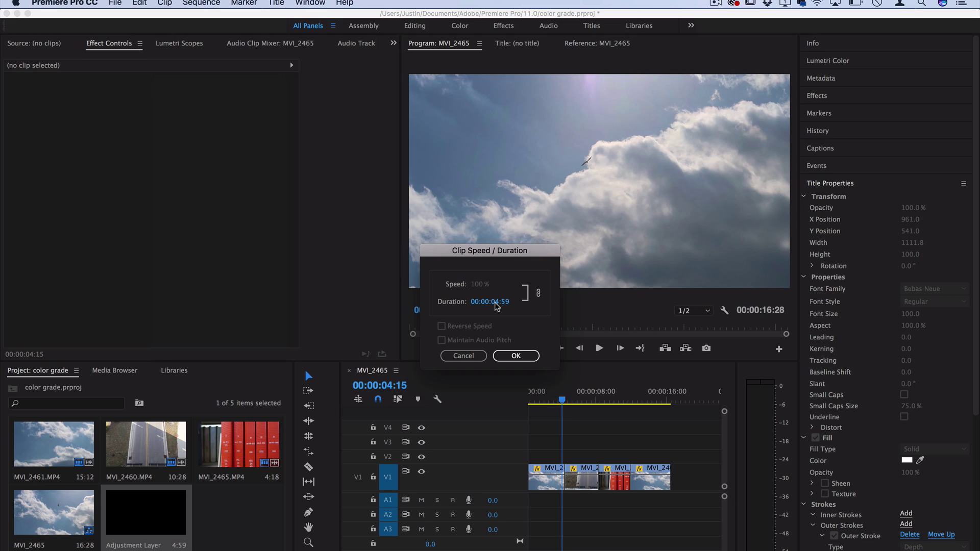
click(495, 302)
key(Delete)
key(Delete)
key(Delete)
key(Delete)
text(2)
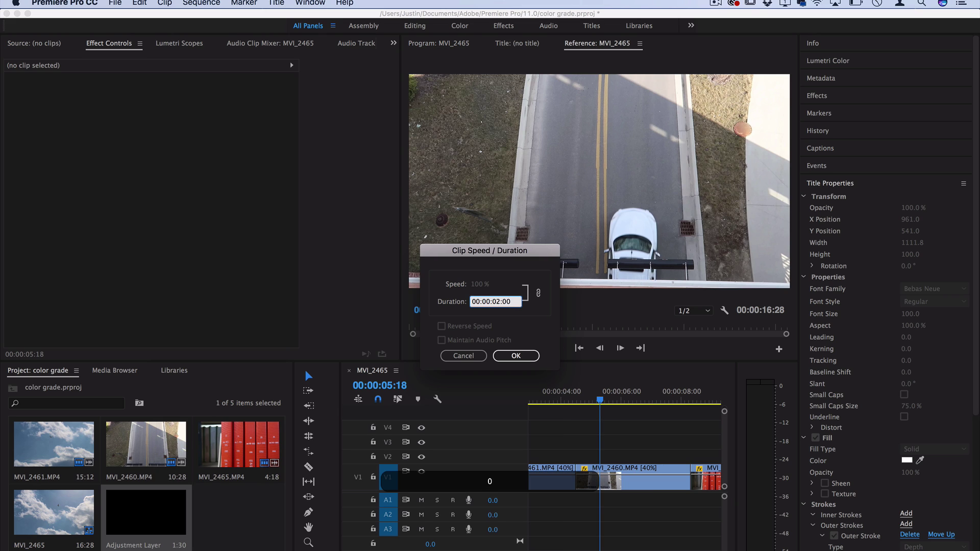
key(Return)
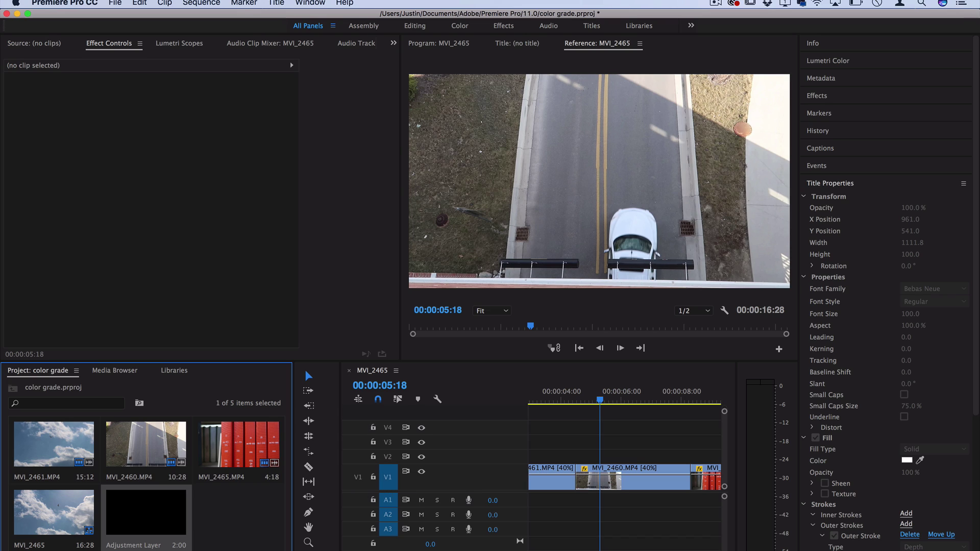
- Drop the adjustment layer onto track V2 near the MVI_2461–MVI_2460 cut
drag(135, 514, 555, 460)
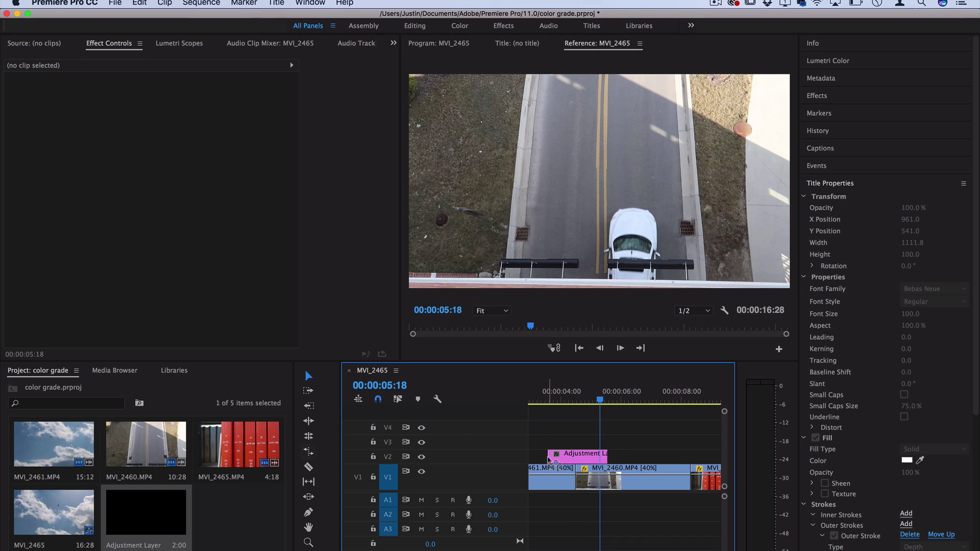
click(577, 397)
key(=)
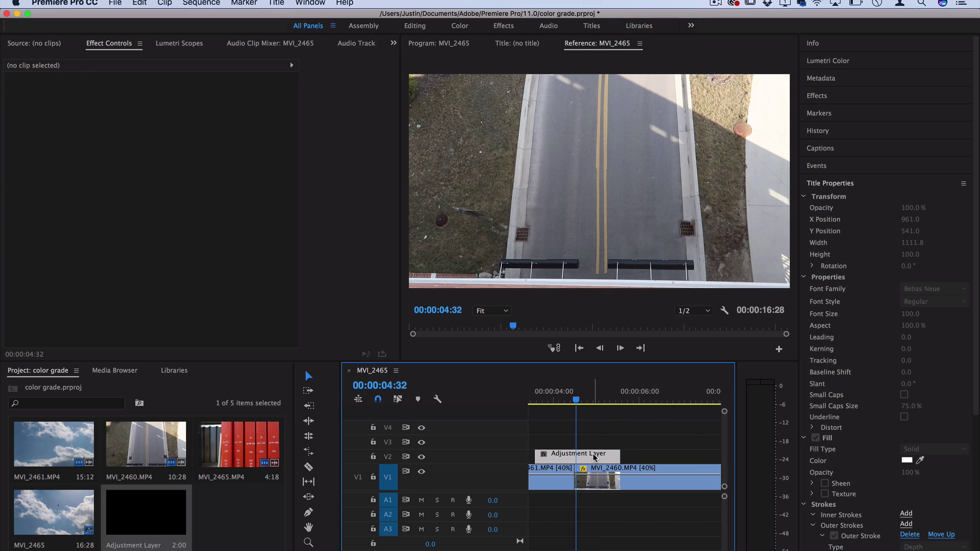
drag(587, 457, 586, 458)
key(minus)
- Shift the adjustment layer left so it spans 00:00:03:30 to 00:00:05:29 across the cut
key(Left)
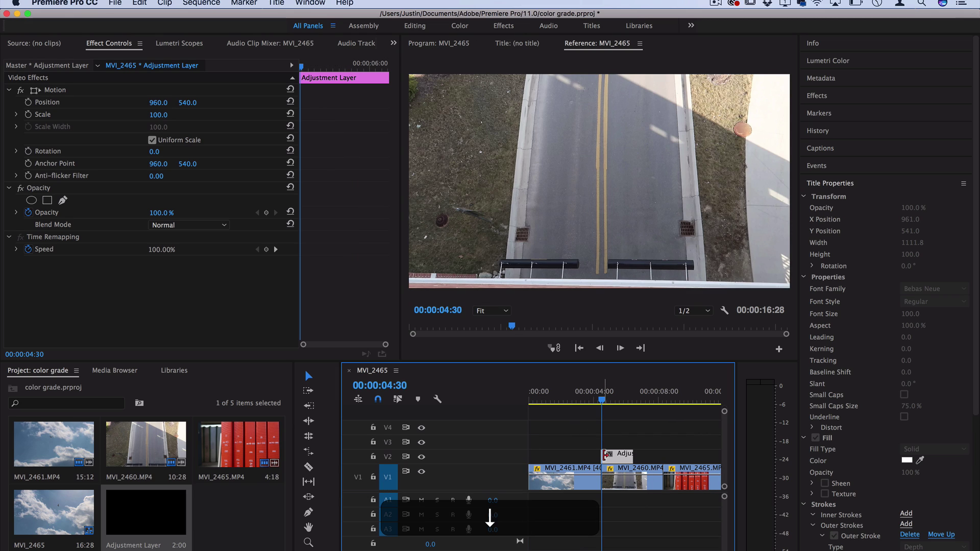
key(=)
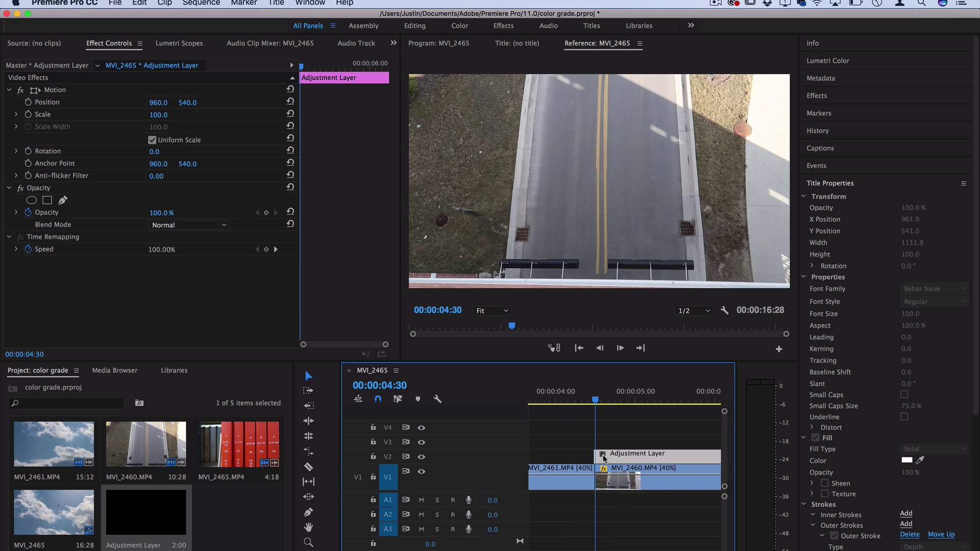
drag(604, 457, 617, 457)
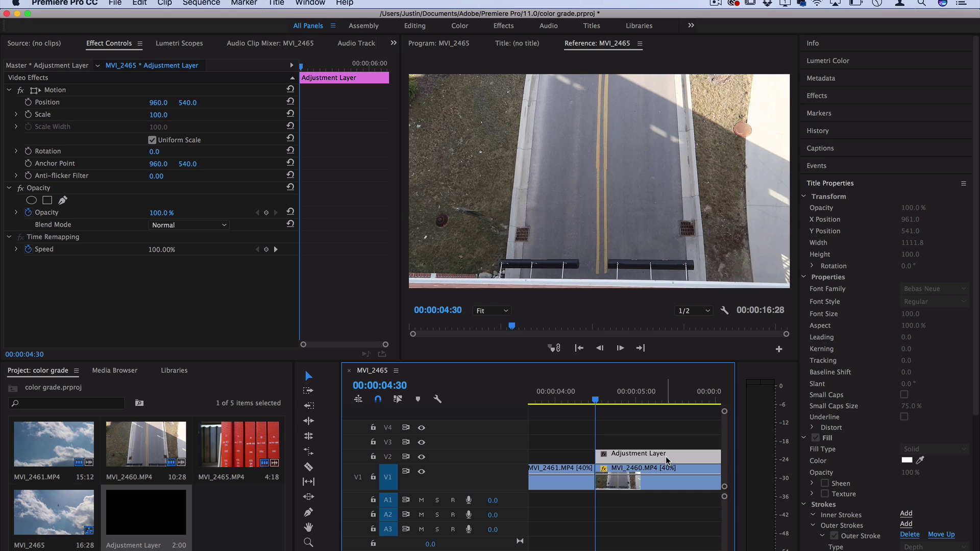
drag(667, 460, 586, 466)
key(minus)
key(minus)
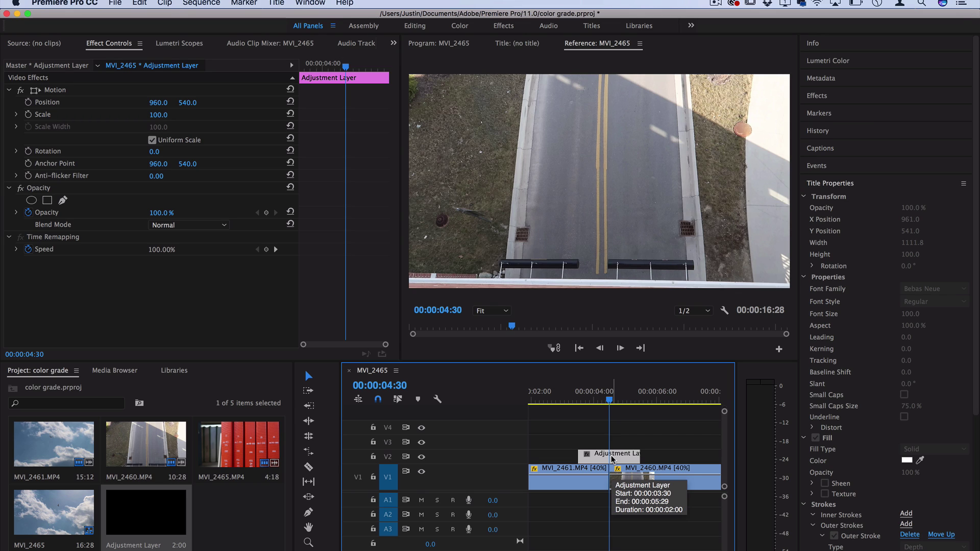
- Apply Gaussian Blur to the adjustment layer, keyframe Blurriness 132 at 00:00:04:30, and enable Repeat Edge Pixels
click(819, 96)
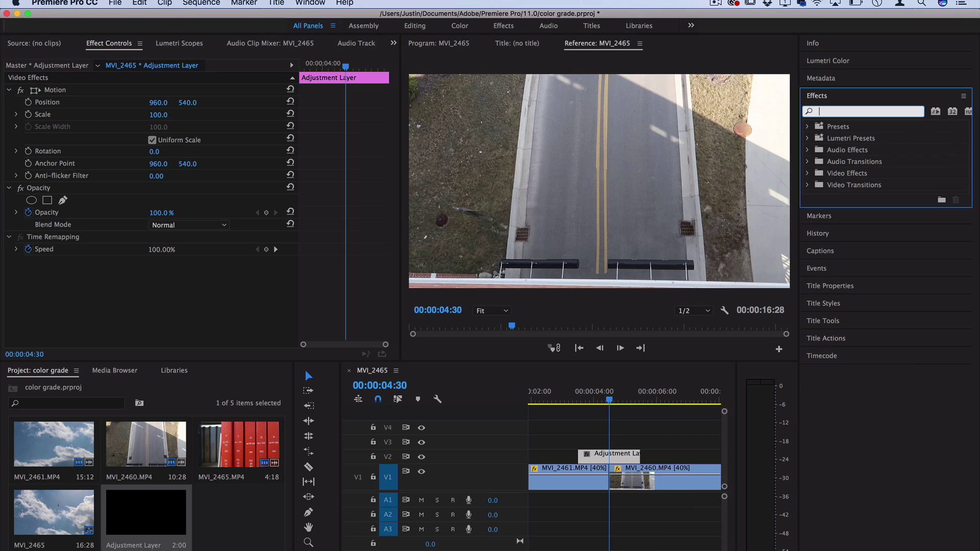
text(gaussian)
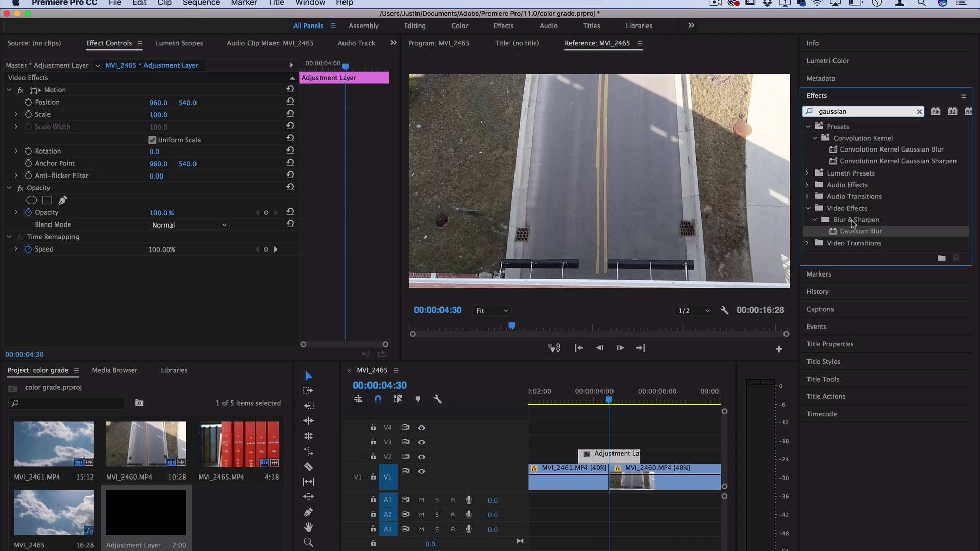
drag(870, 235, 611, 454)
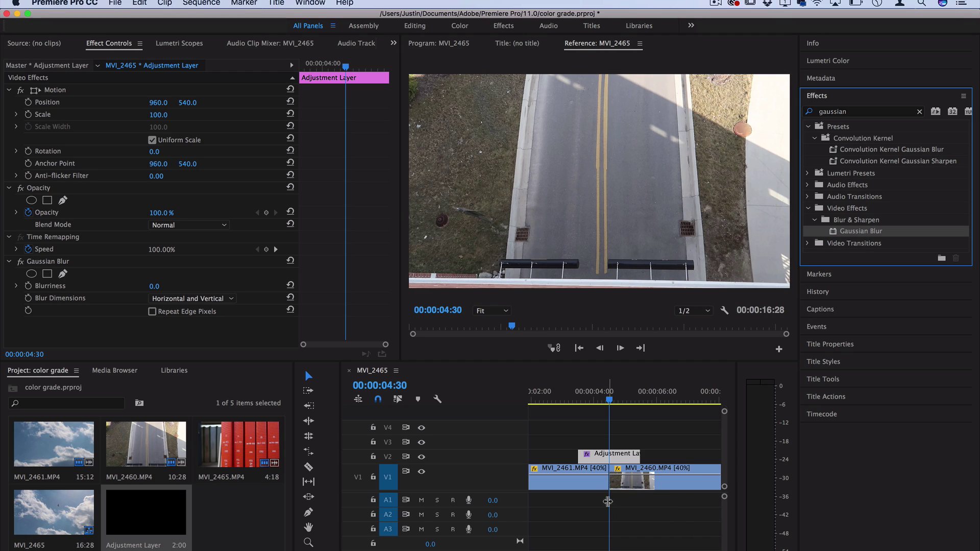
click(28, 286)
drag(154, 287, 175, 286)
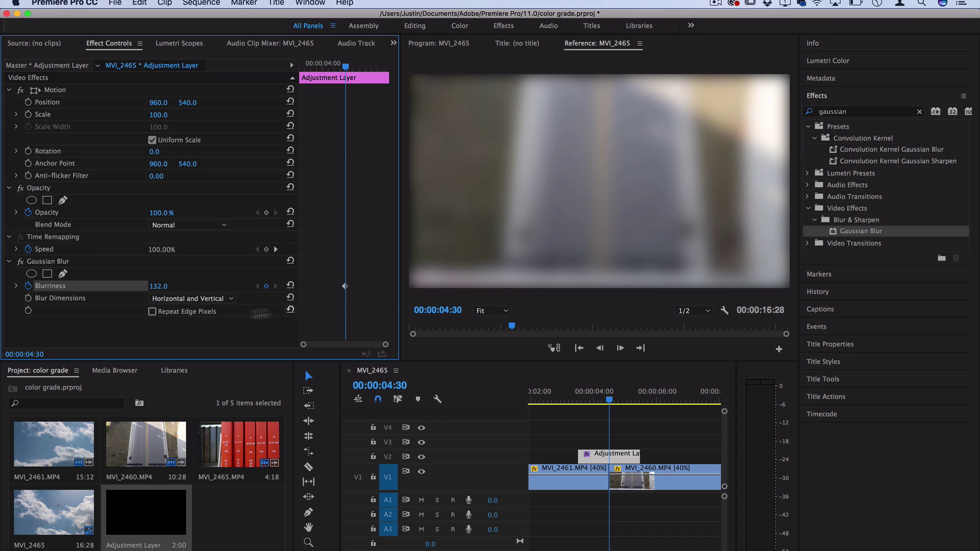
click(152, 311)
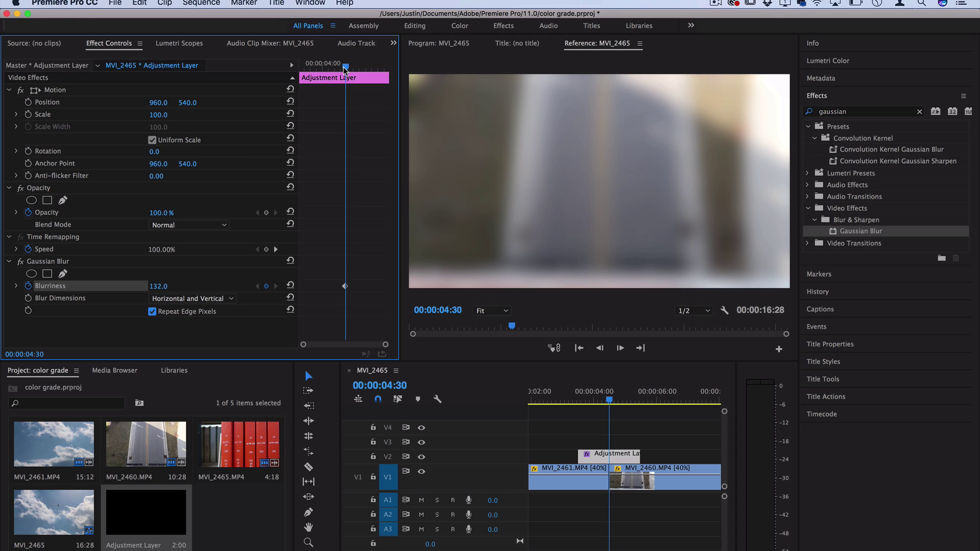
- Add Blurriness 0 keyframes at the layer's start and end, then play back the blur ramp
drag(342, 68, 276, 71)
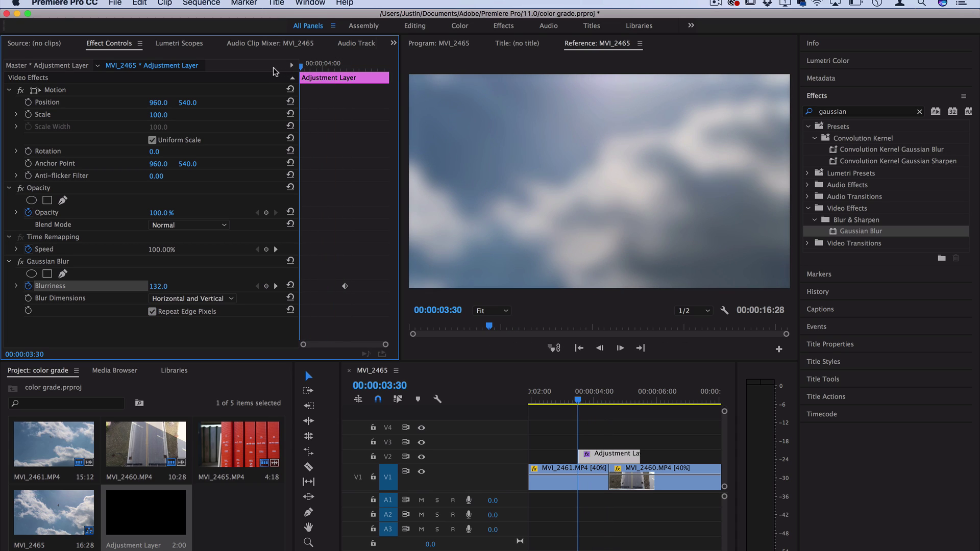
click(158, 287)
text(0)
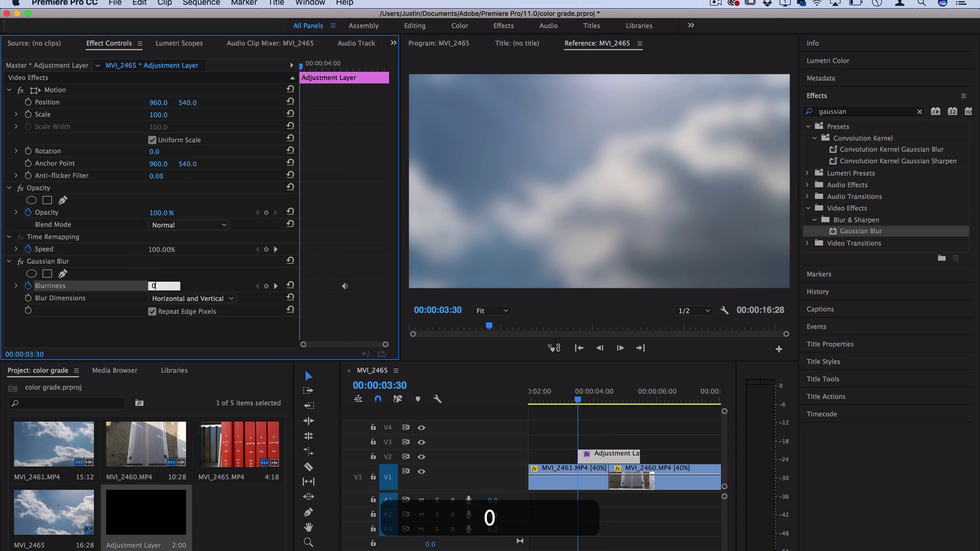
key(Return)
drag(366, 66, 451, 67)
click(159, 290)
text(0)
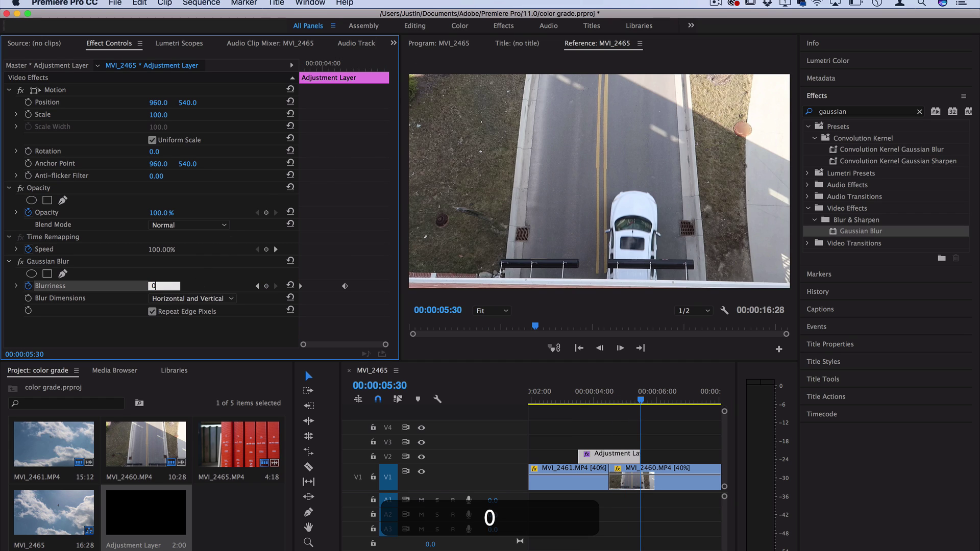
key(Return)
click(581, 403)
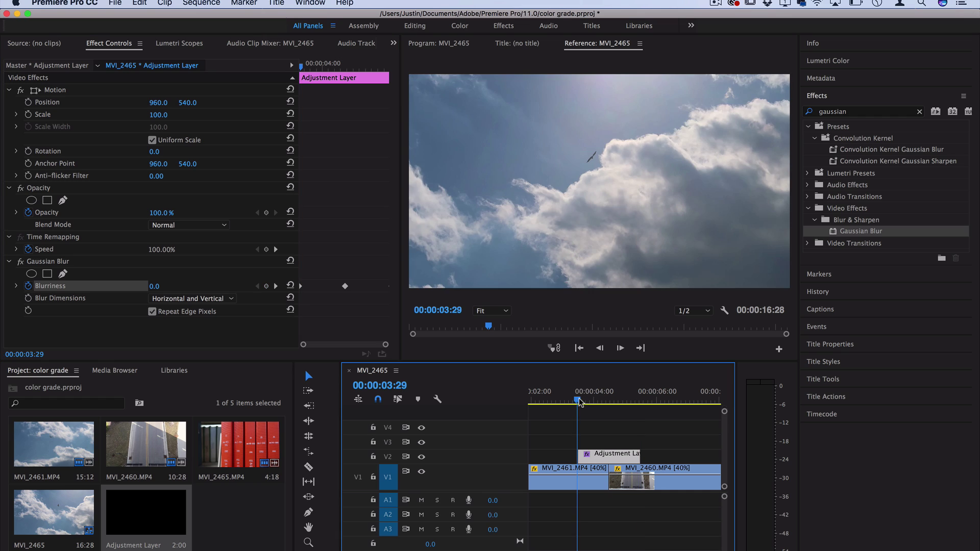
key(space)
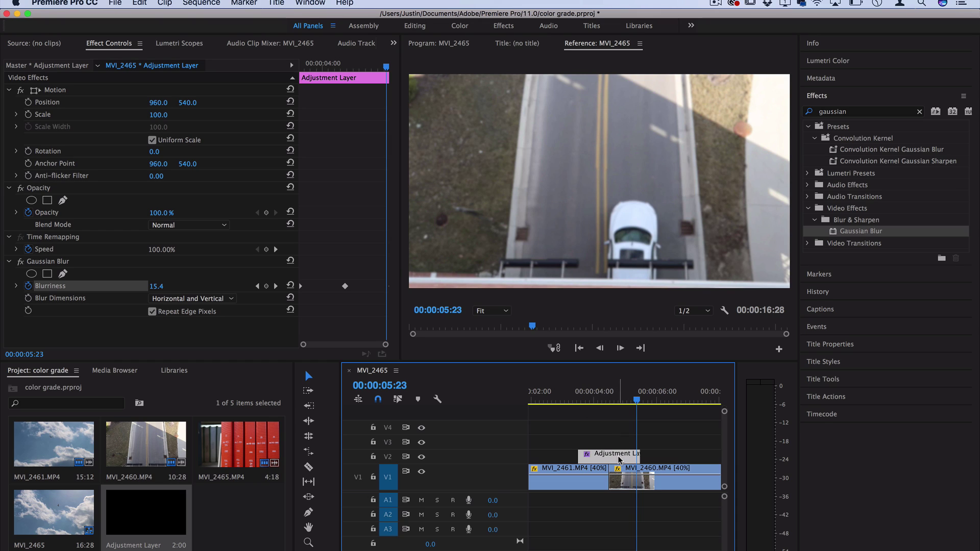
- Alt-drag a copy of the V2 adjustment layer onto V3, stacked directly above it
key(alt)
drag(621, 456, 620, 442)
right_click(606, 443)
click(589, 442)
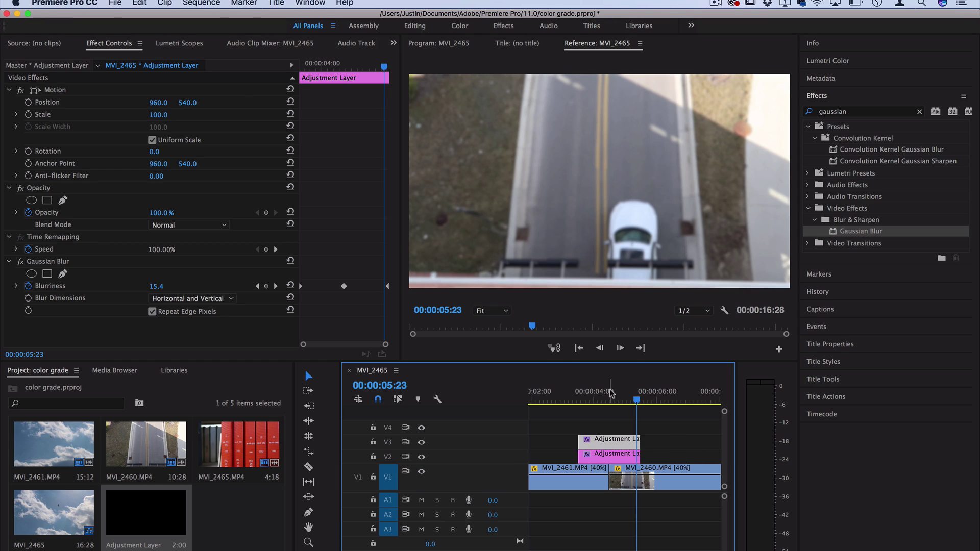
drag(611, 396, 607, 397)
- Set the top layer's Opacity blend mode to Color Dodge and scrub to preview the glow
click(207, 226)
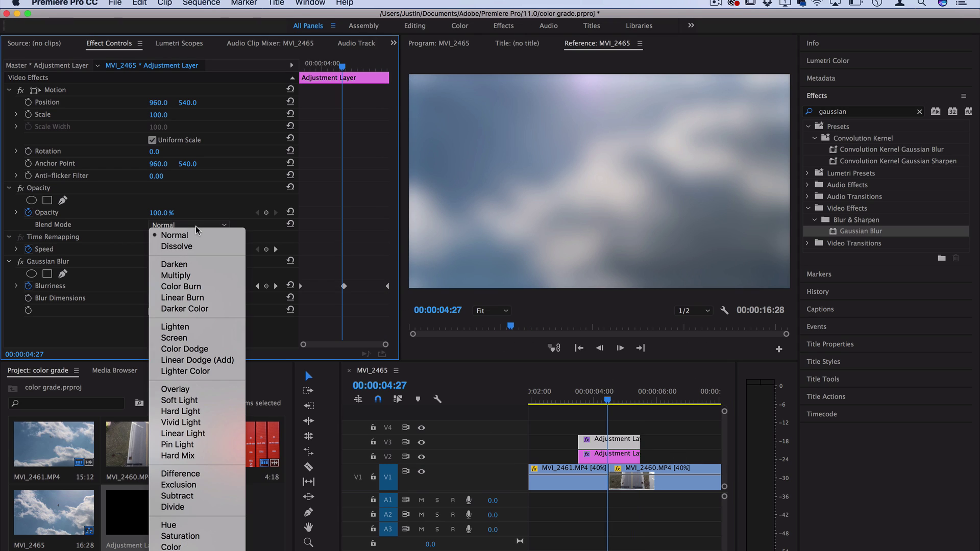
click(186, 350)
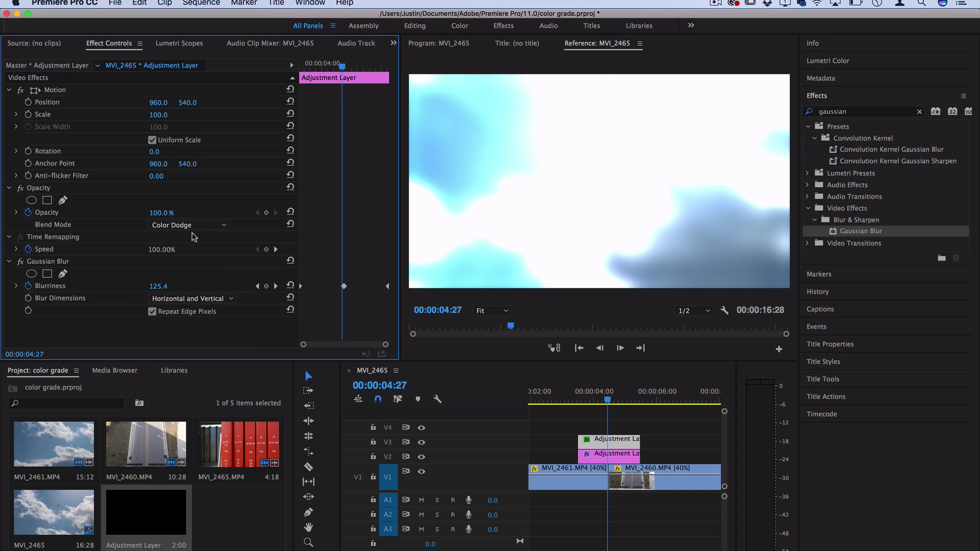
drag(585, 399, 598, 401)
click(558, 307)
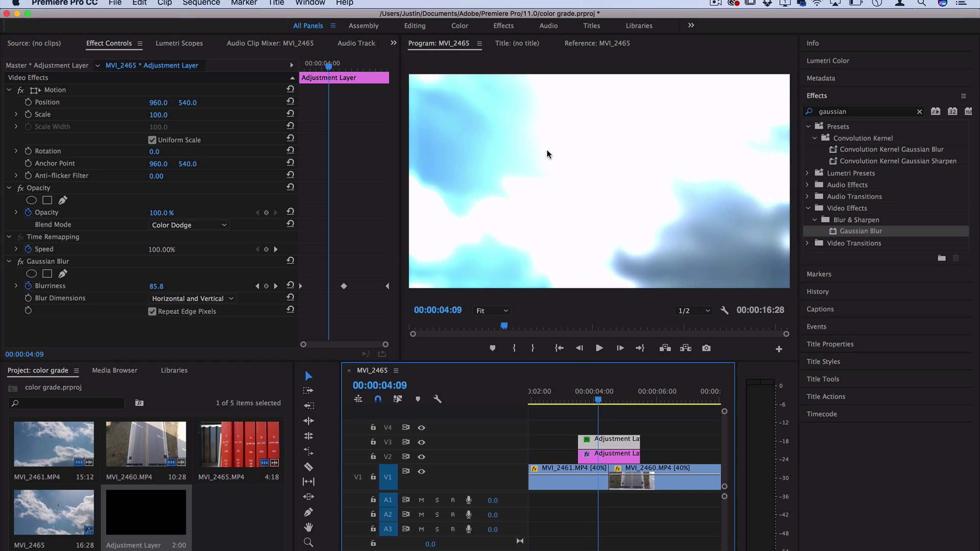
- Keyframe the Color Dodge layer's Opacity: 0% at start, 100% at the 04:30 cut, 0% at end
click(570, 399)
key(space)
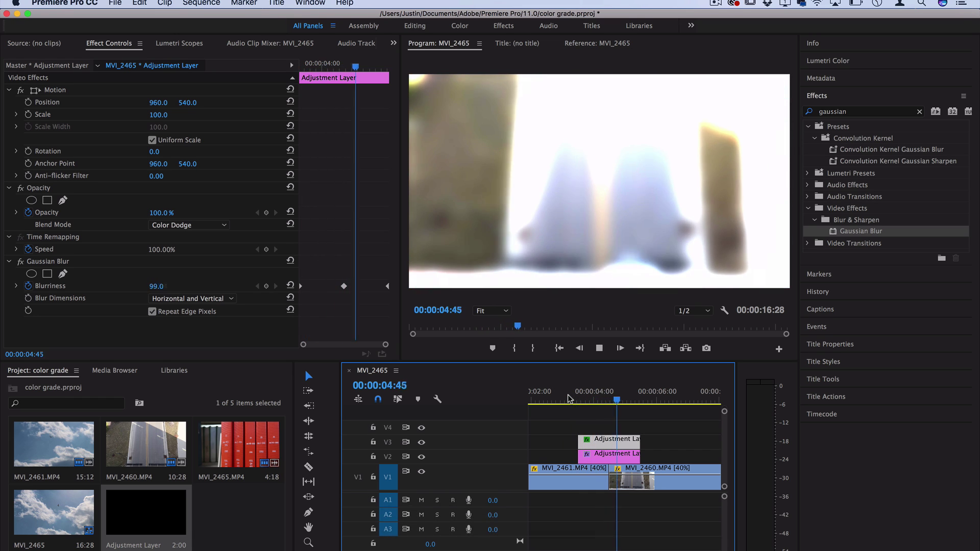
key(space)
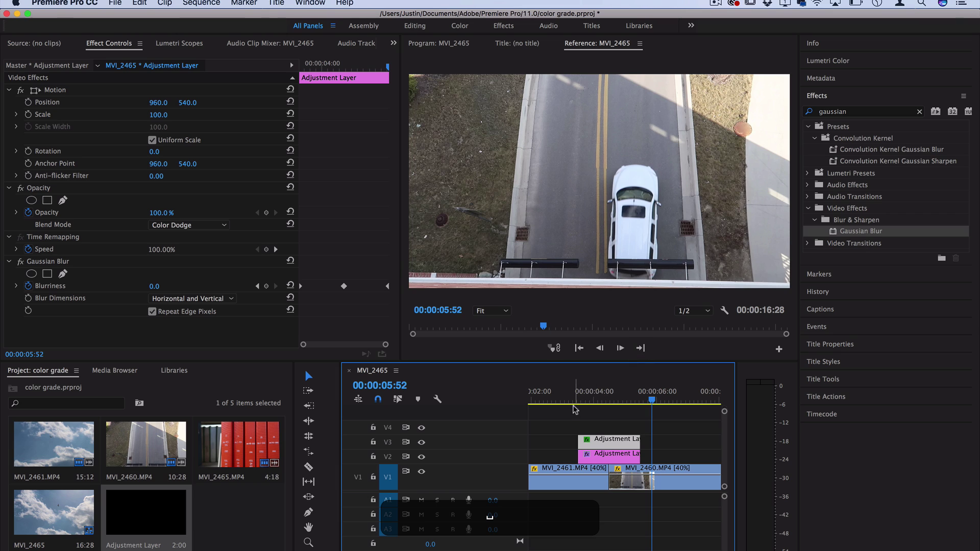
drag(573, 400, 599, 401)
drag(317, 63, 250, 80)
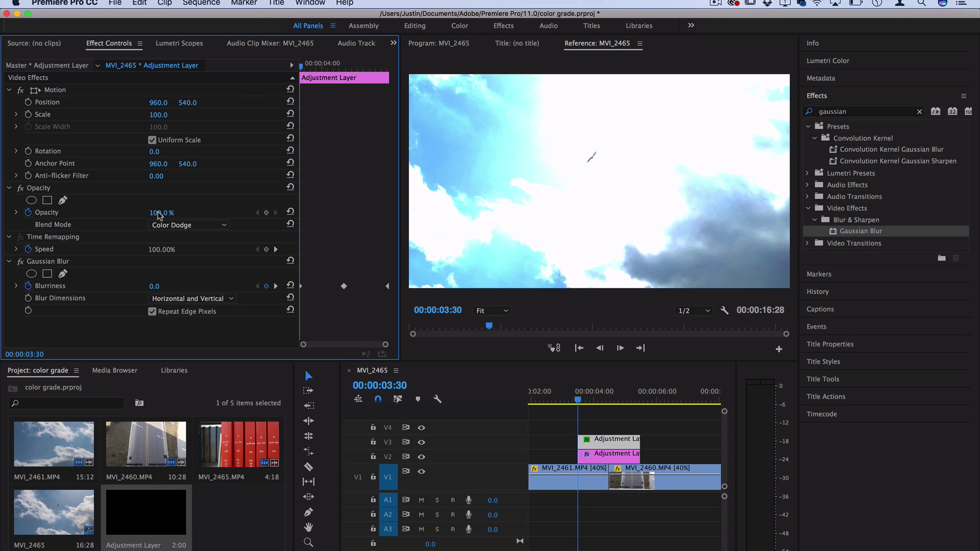
drag(161, 213, 117, 213)
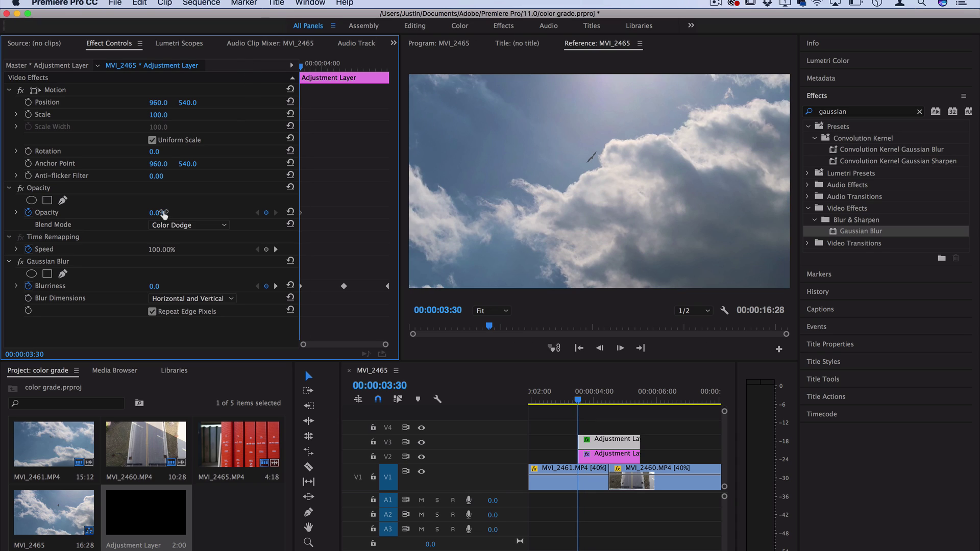
click(610, 403)
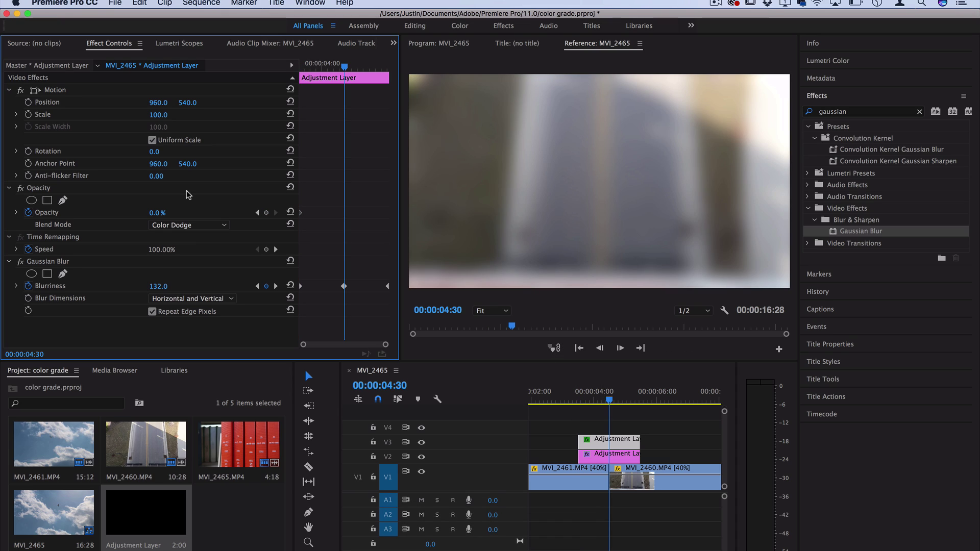
drag(155, 212, 214, 212)
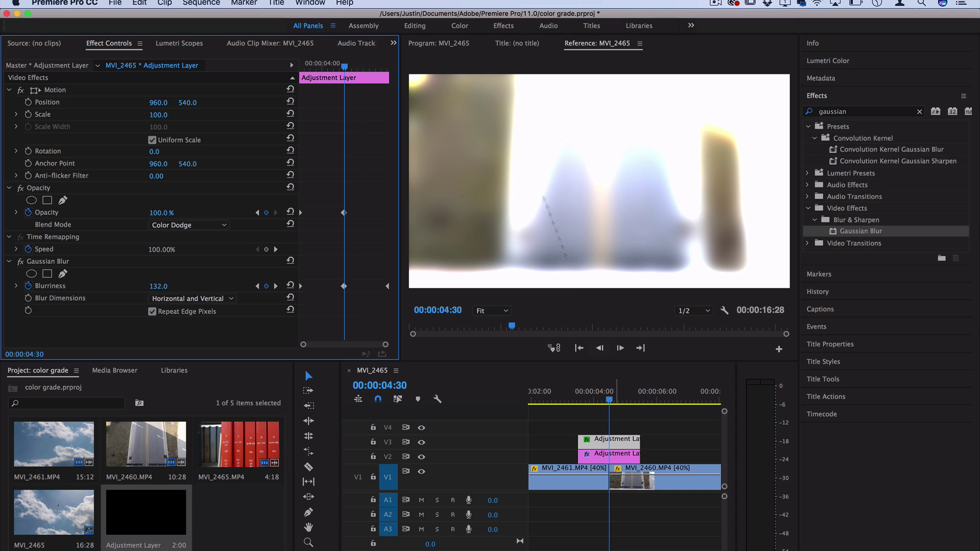
drag(349, 65, 371, 65)
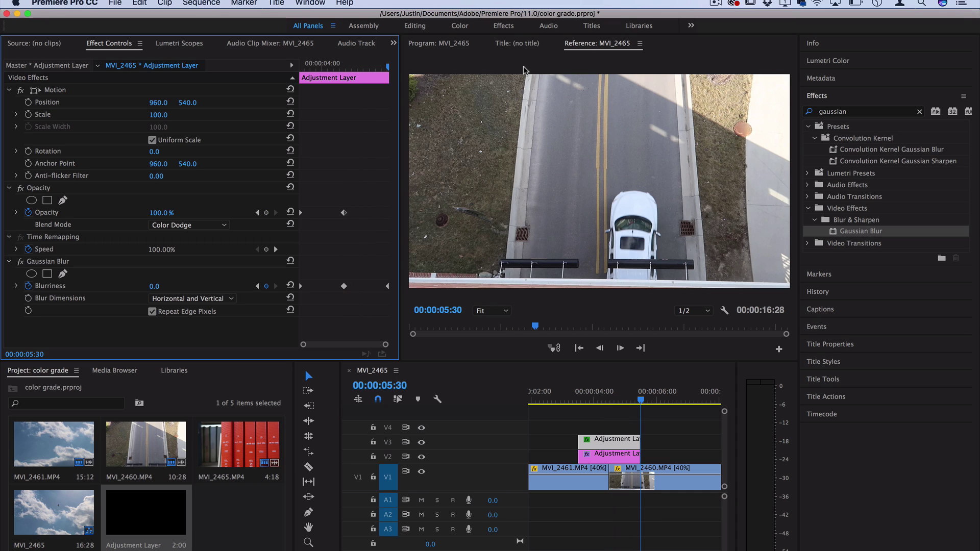
drag(164, 214, 113, 214)
click(550, 402)
key(space)
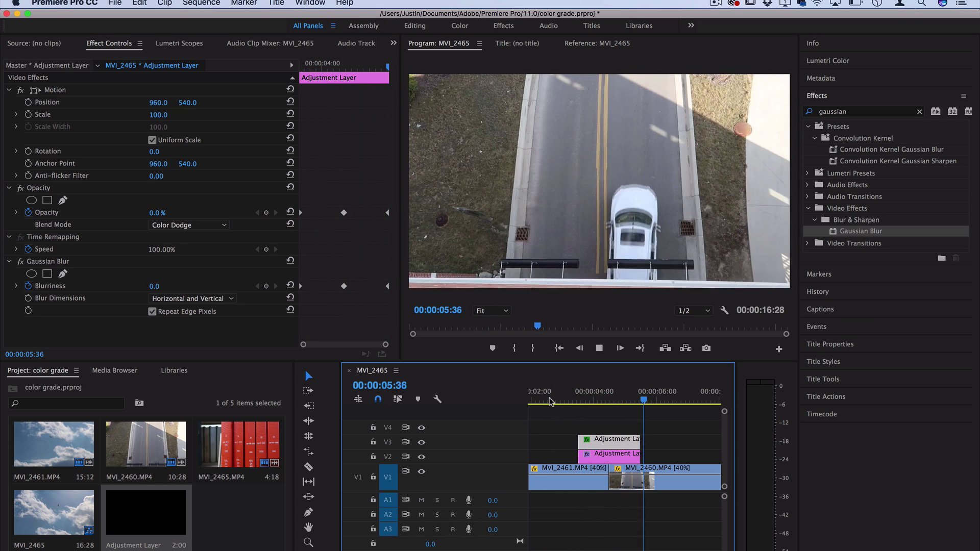
key(space)
click(555, 402)
key(space)
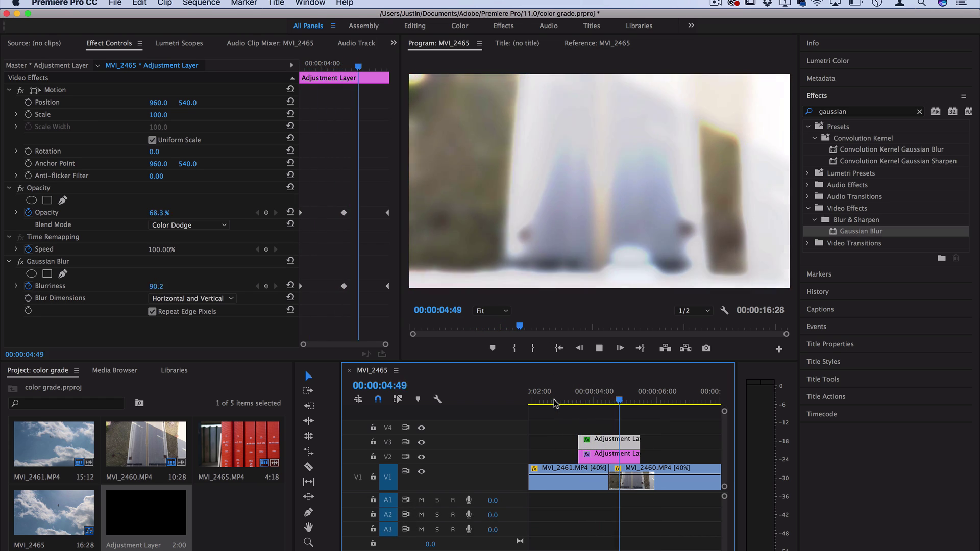
key(space)
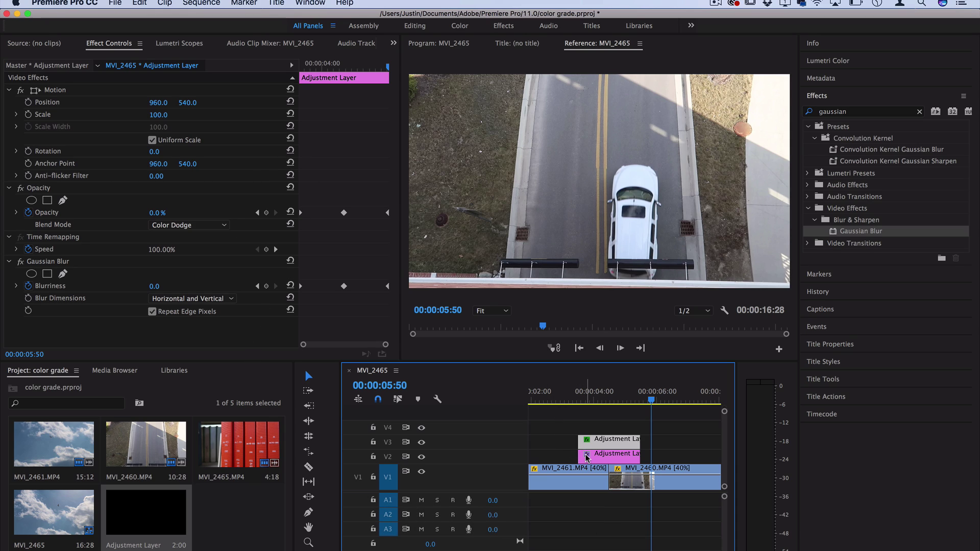
key(minus)
click(548, 398)
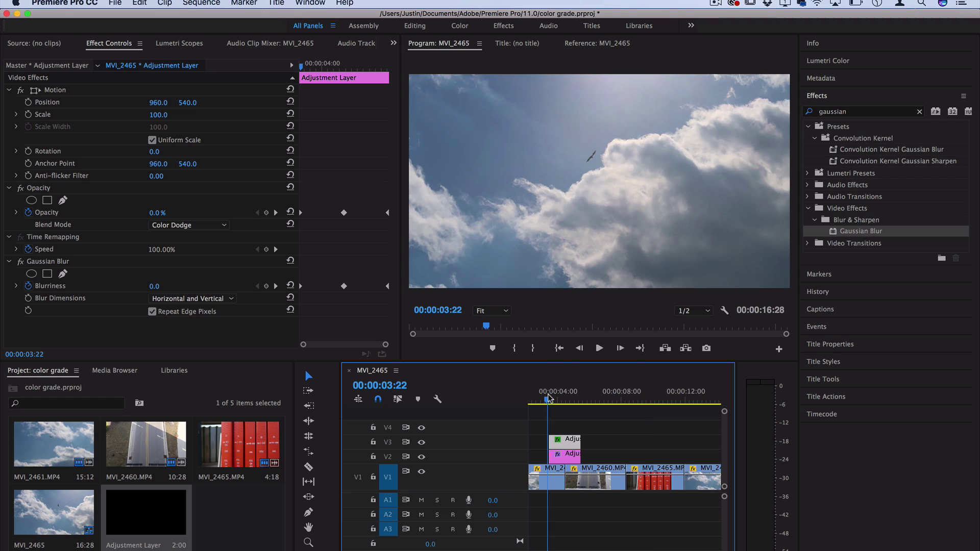
key(space)
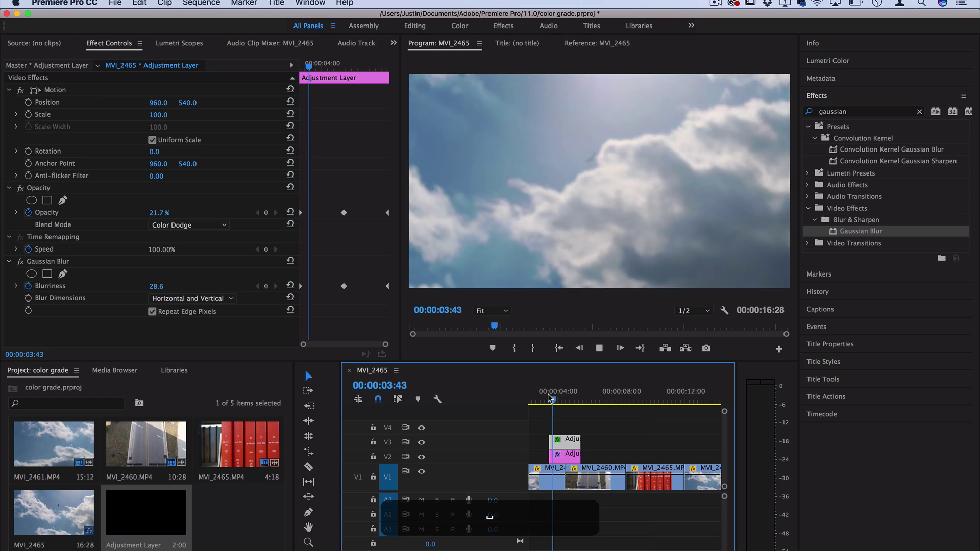
key(space)
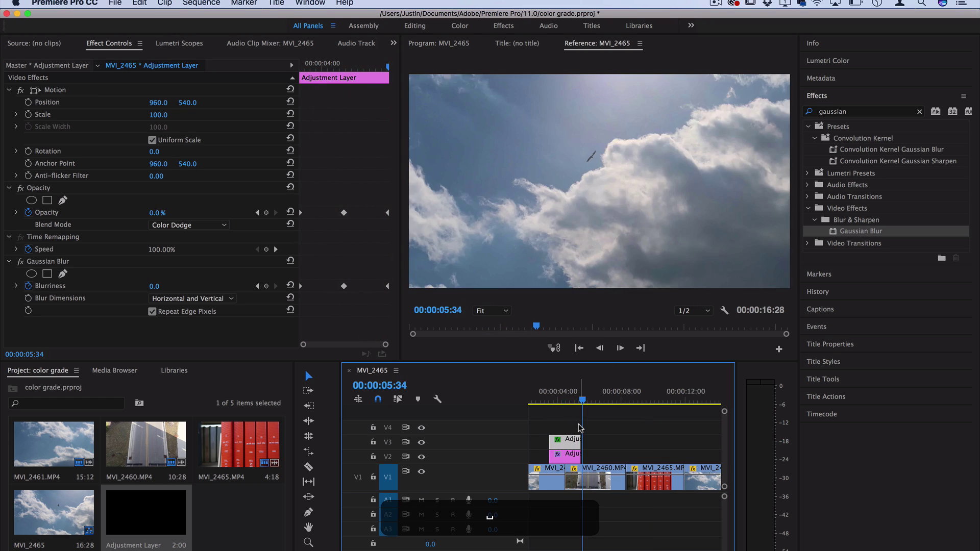
click(560, 400)
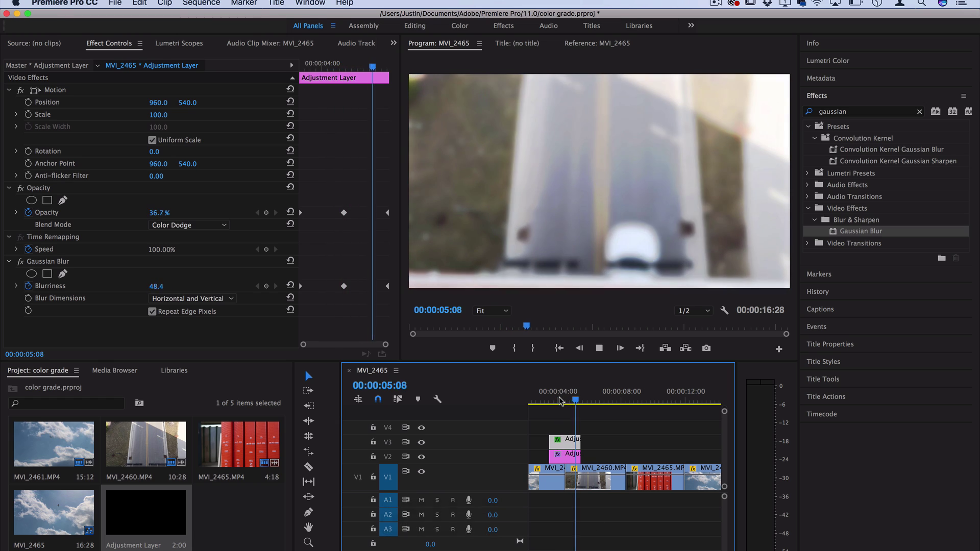
click(597, 43)
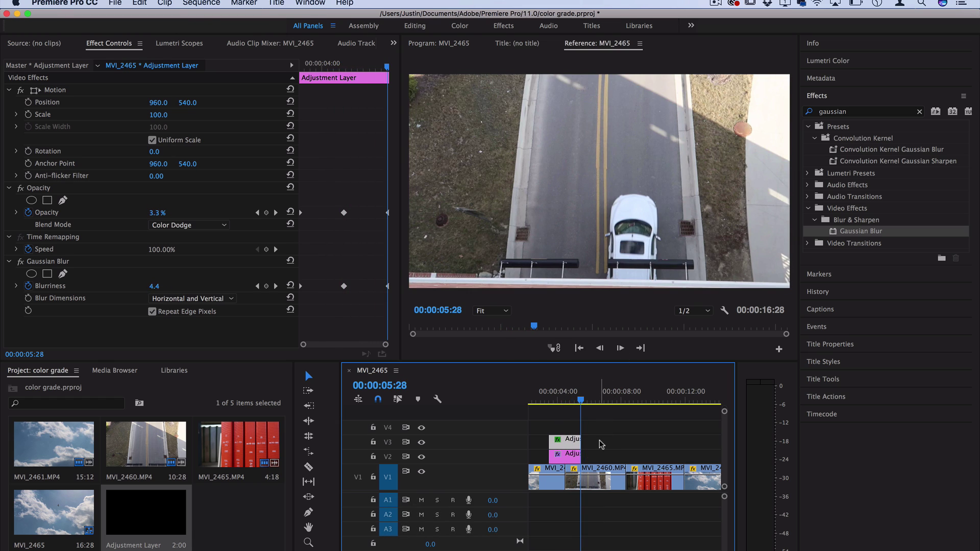
- Alt-drag copies of both V2/V3 adjustment layers over the MVI_2465–MVI_2461 cut and play it back
drag(587, 433, 550, 461)
key(alt)
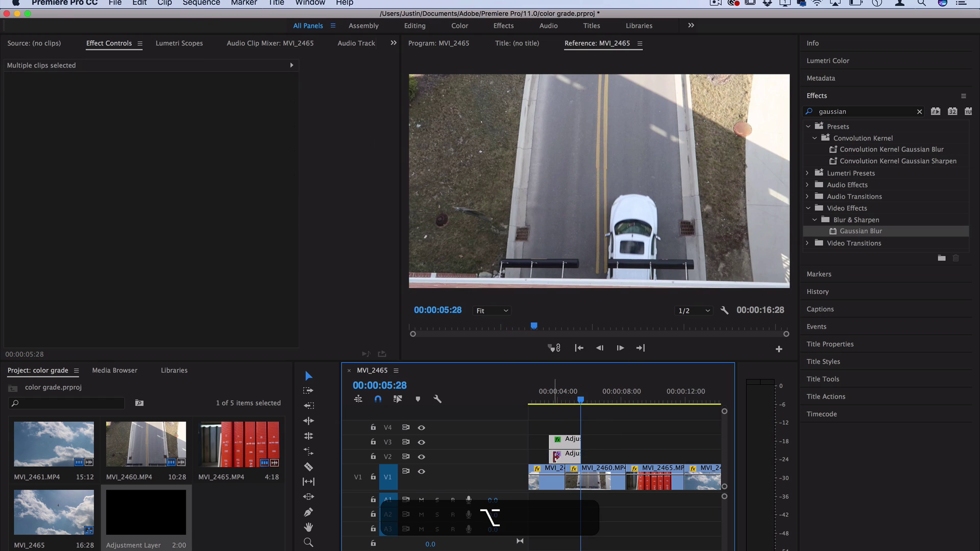
drag(649, 455, 687, 454)
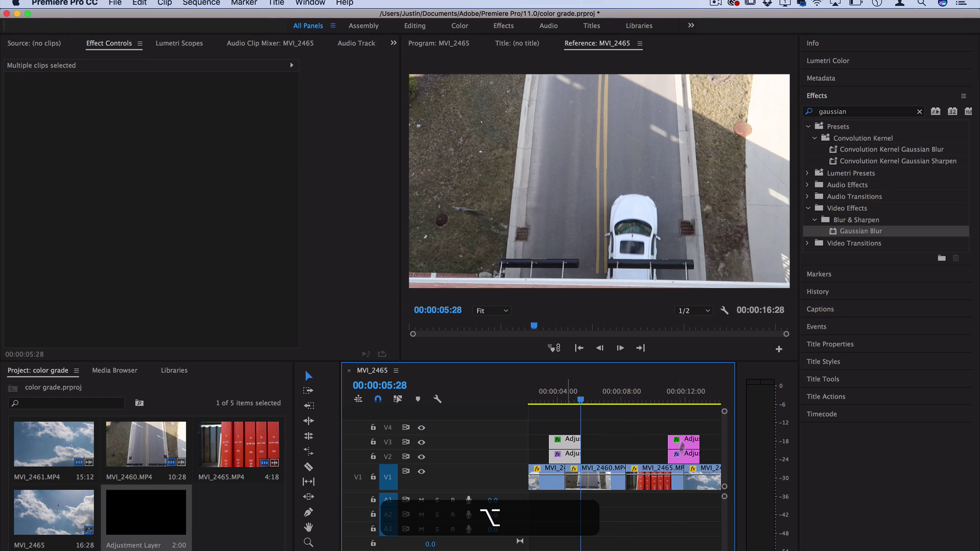
drag(686, 403, 681, 403)
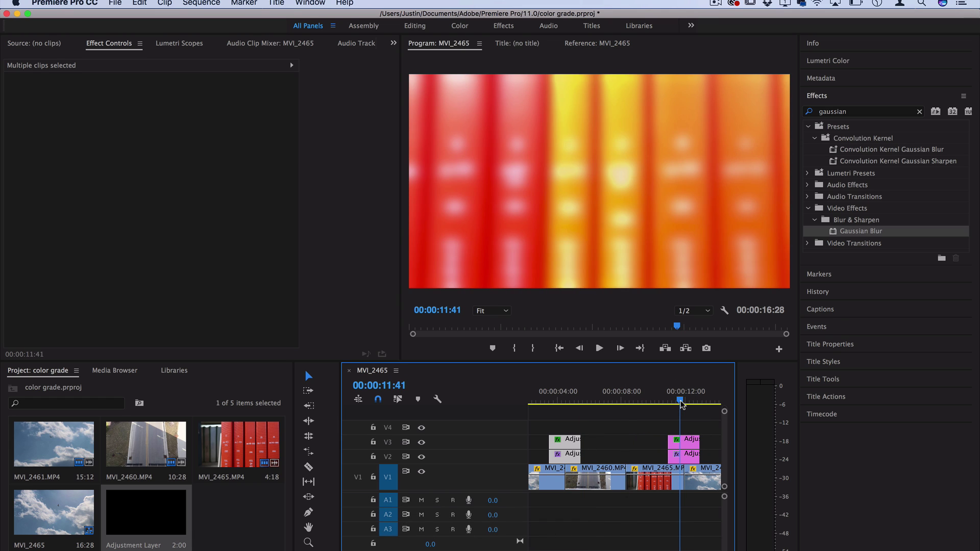
key(space)
click(677, 402)
key(space)
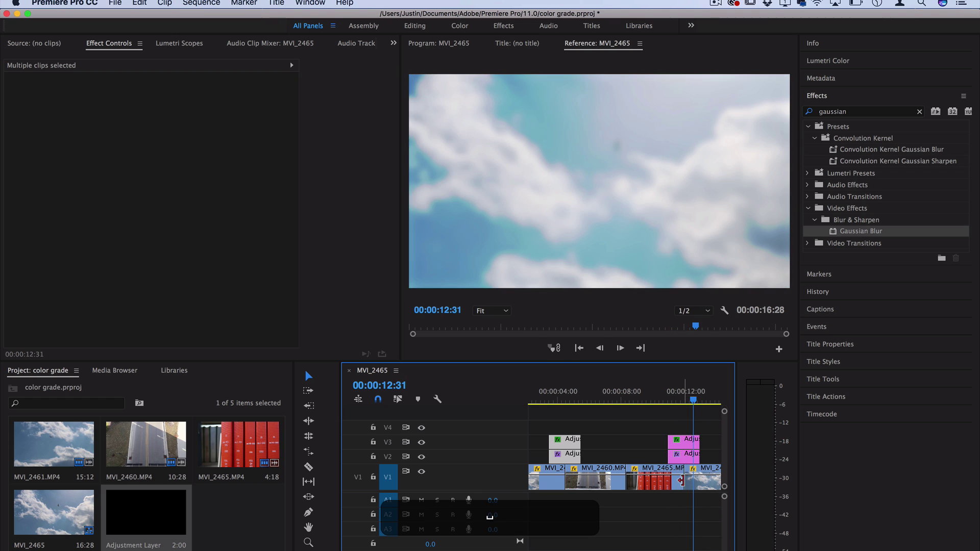
scroll(680, 480, up, 3)
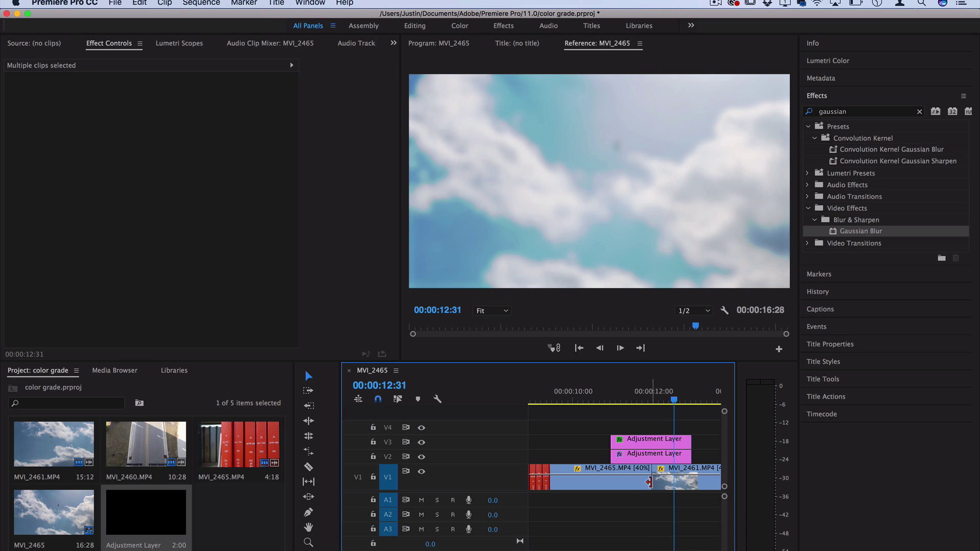
- Apply the default one-second Cross Dissolve at the V1 MVI_2465–MVI_2461 cut and review it frame by frame
right_click(654, 483)
click(679, 520)
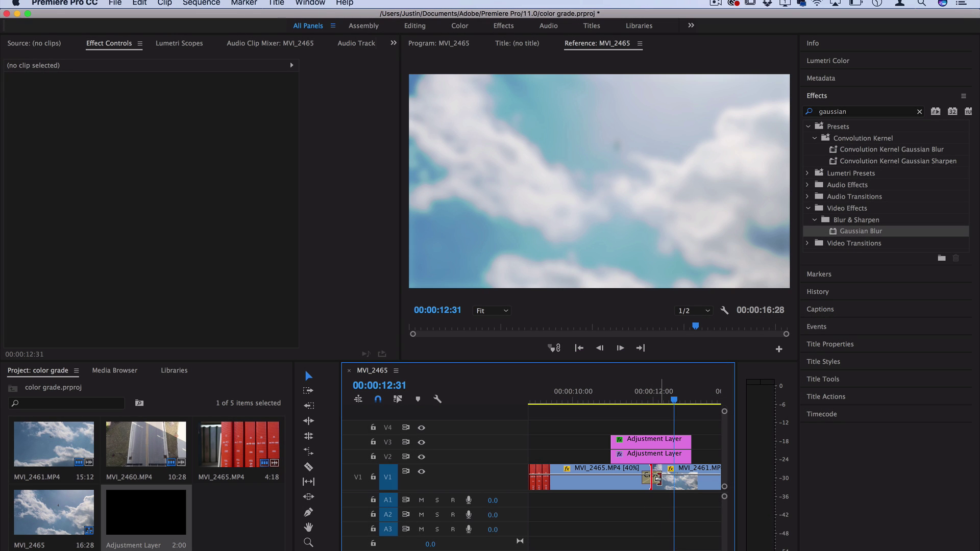
drag(667, 478, 670, 478)
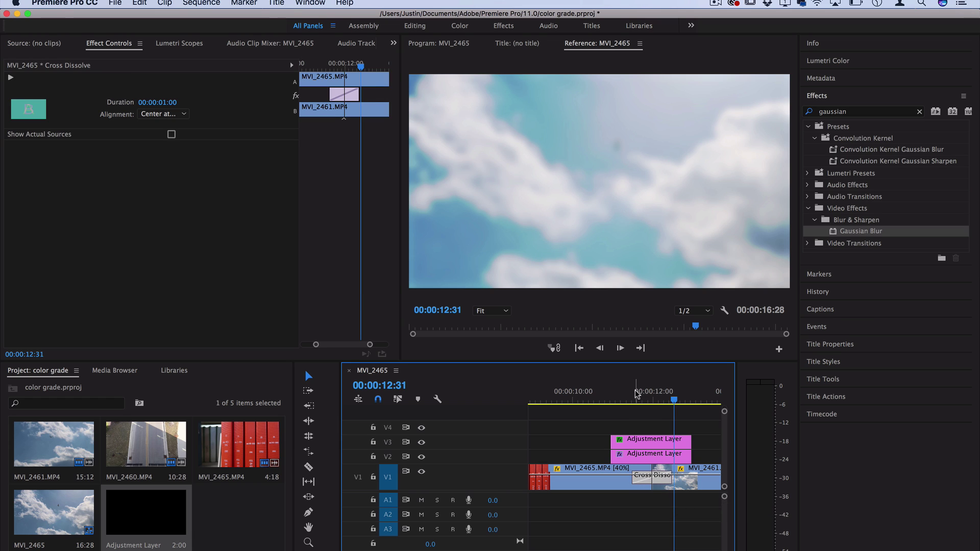
click(631, 397)
key(Right)
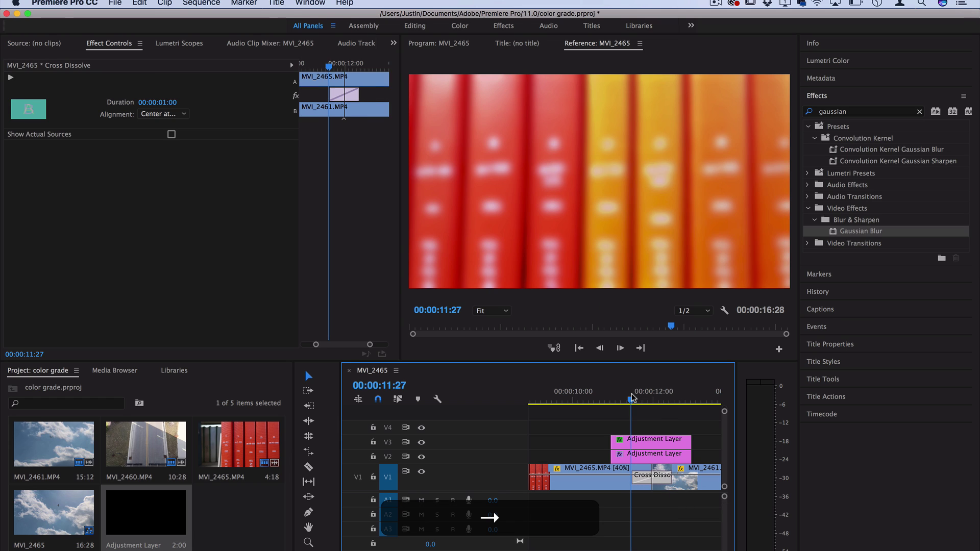
key(Right)
key(Right)
key(Right)
key(Right)
key(Right)
key(Right)
key(Right)
key(Right)
key(Right)
key(Right)
key(Right)
key(Right)
key(Right)
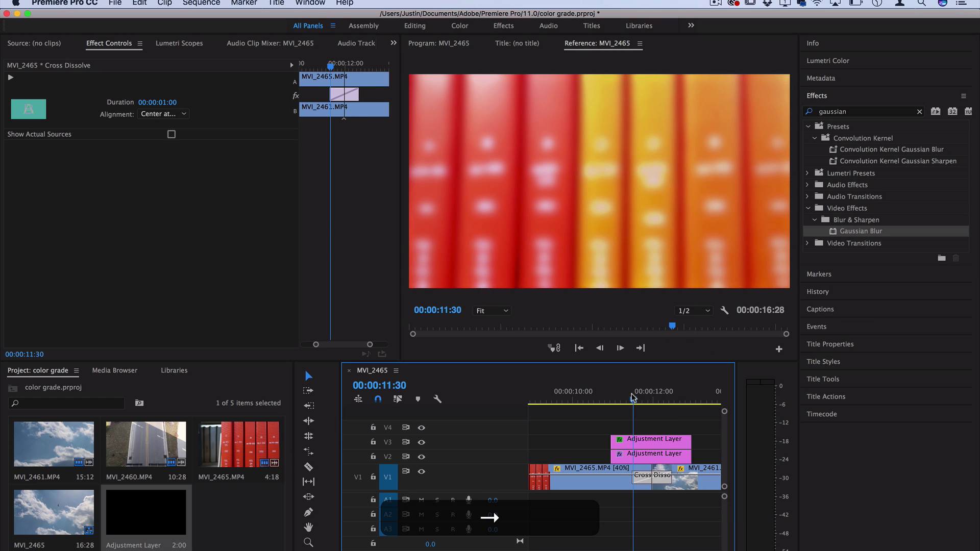
key(Right)
key(Right)
key(Right)
key(Right)
key(Right)
key(Right)
key(Right)
key(Right)
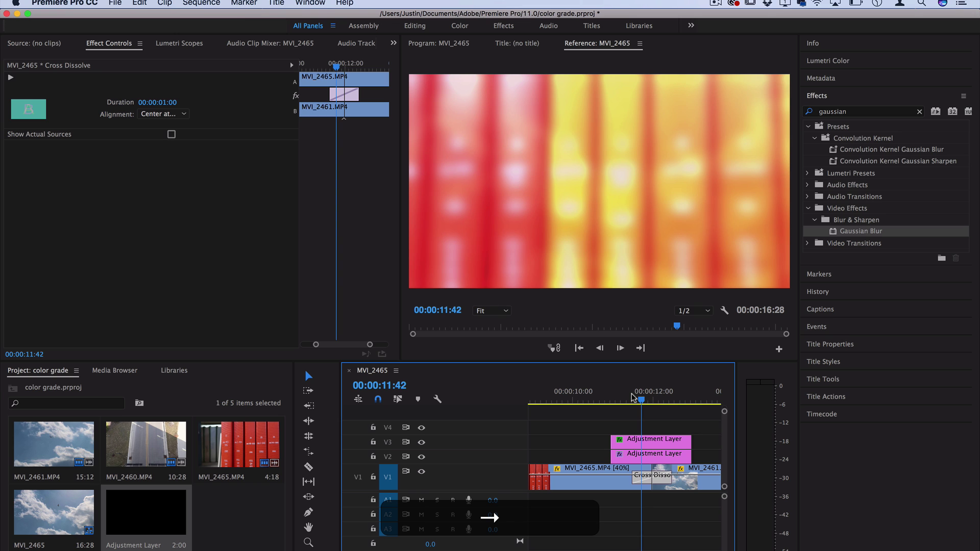
key(Right)
key(Right)
key(Right)
key(Right)
key(Right)
key(Right)
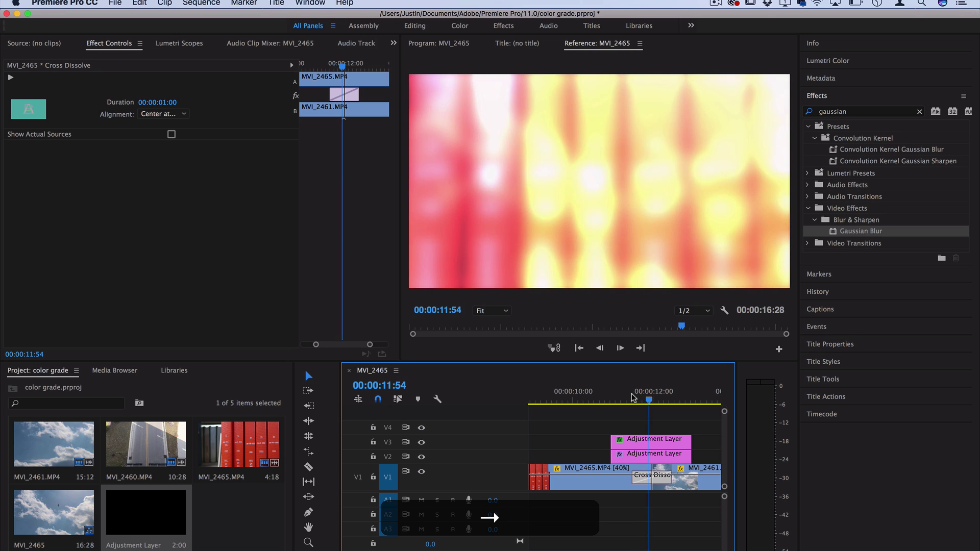
click(593, 399)
key(space)
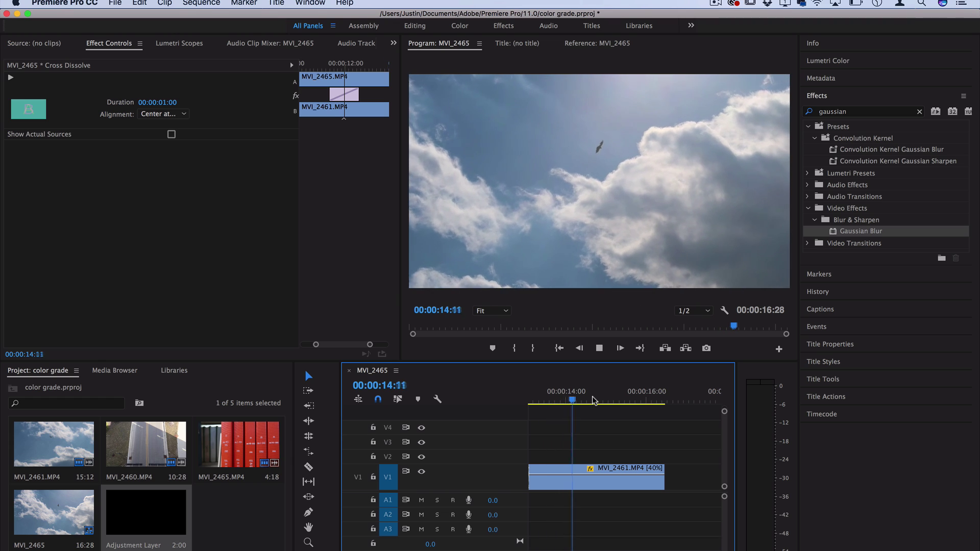
key(space)
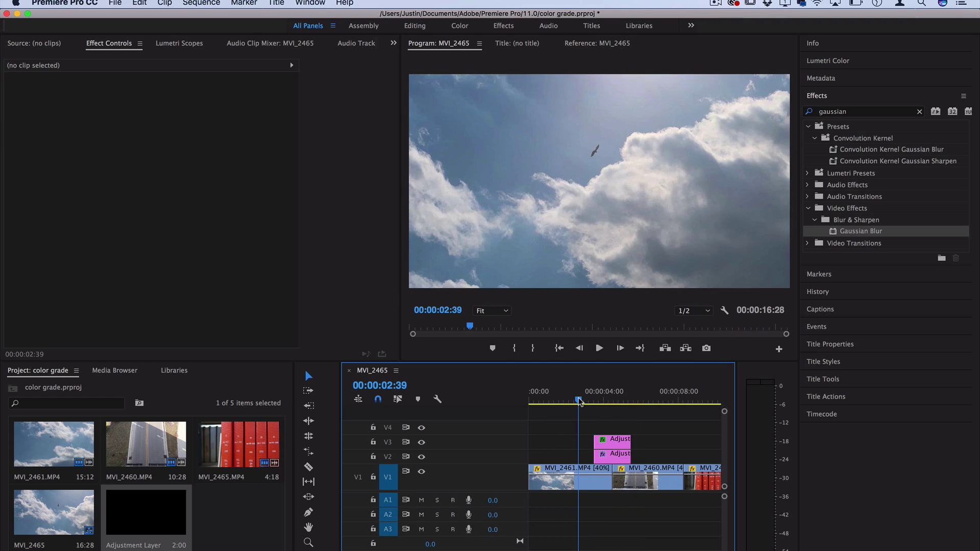
drag(645, 428, 596, 456)
click(558, 398)
key(space)
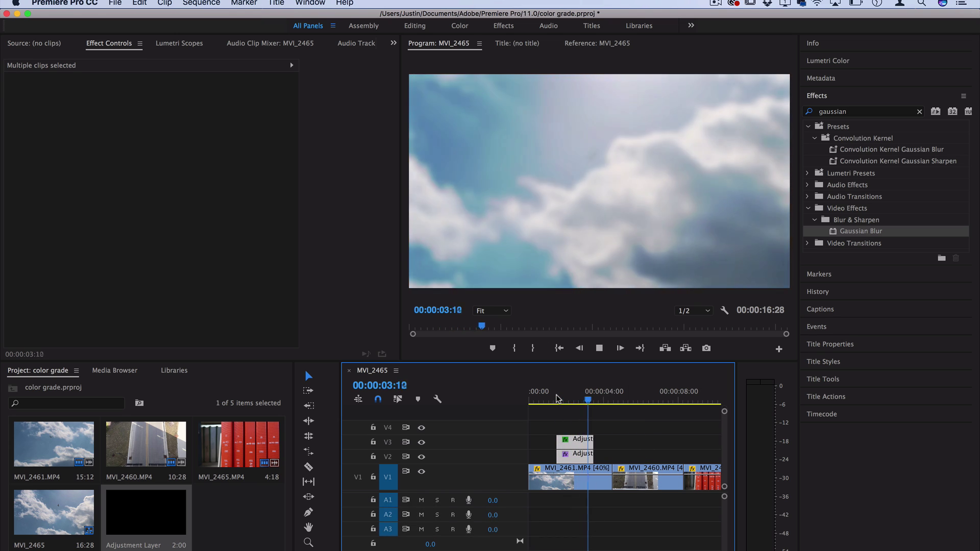